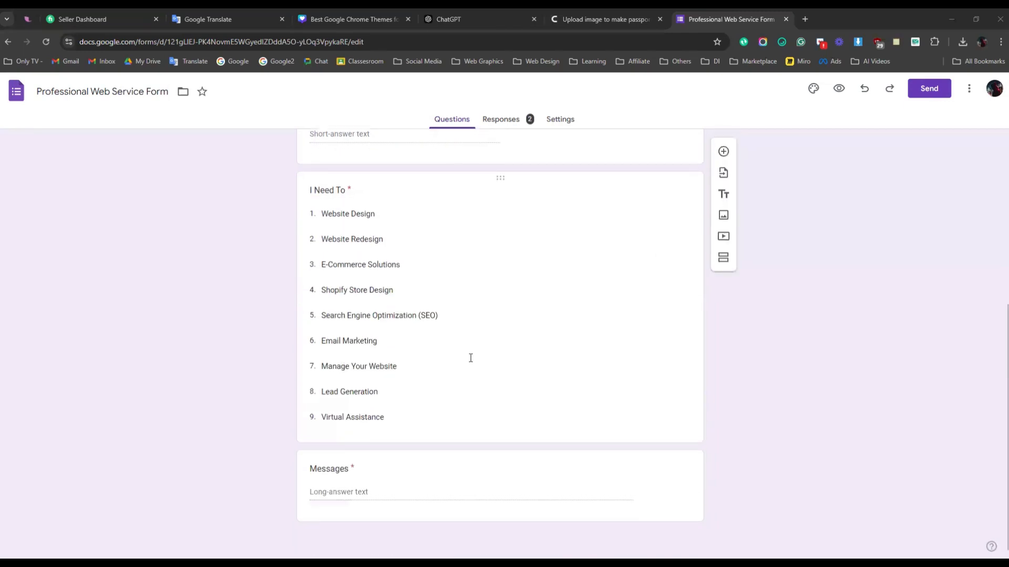
scroll(477, 342, "up", 6)
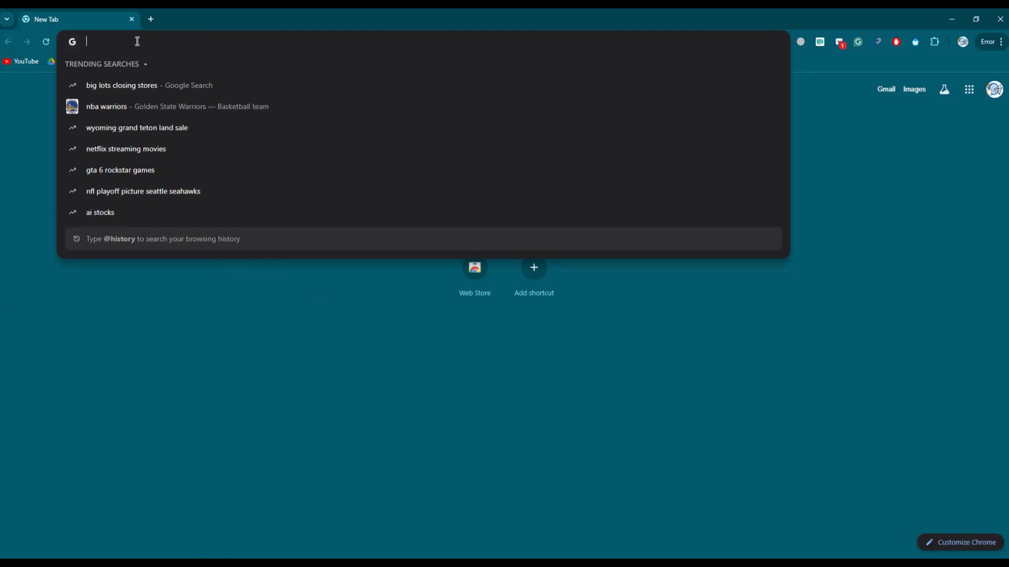
Step: Search Google for "google forms"
type("google")
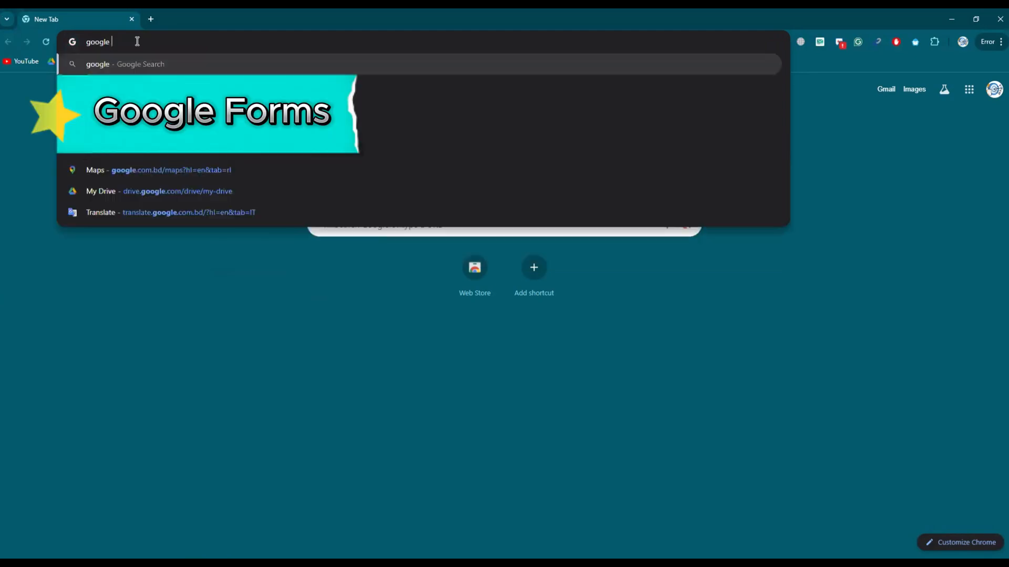
type(" for")
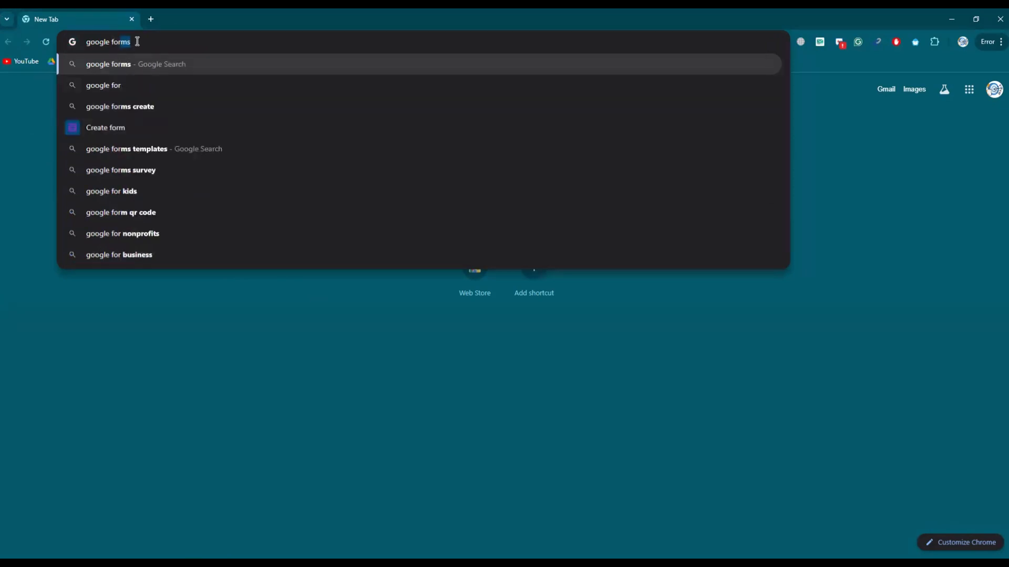
key("Return")
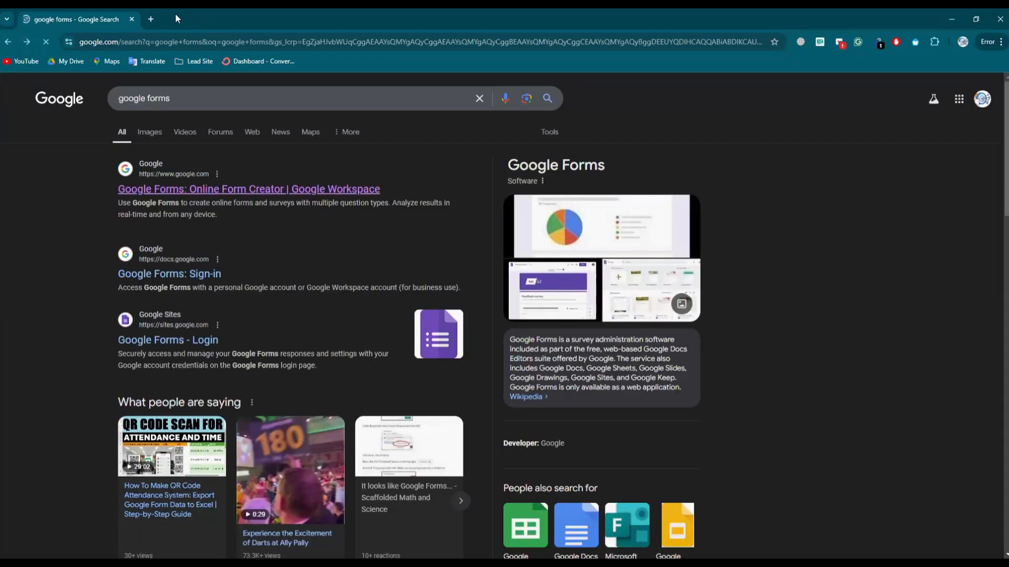
Step: Open Forms from the Google apps in a new browser tab and create a blank form
key("ctrl+t")
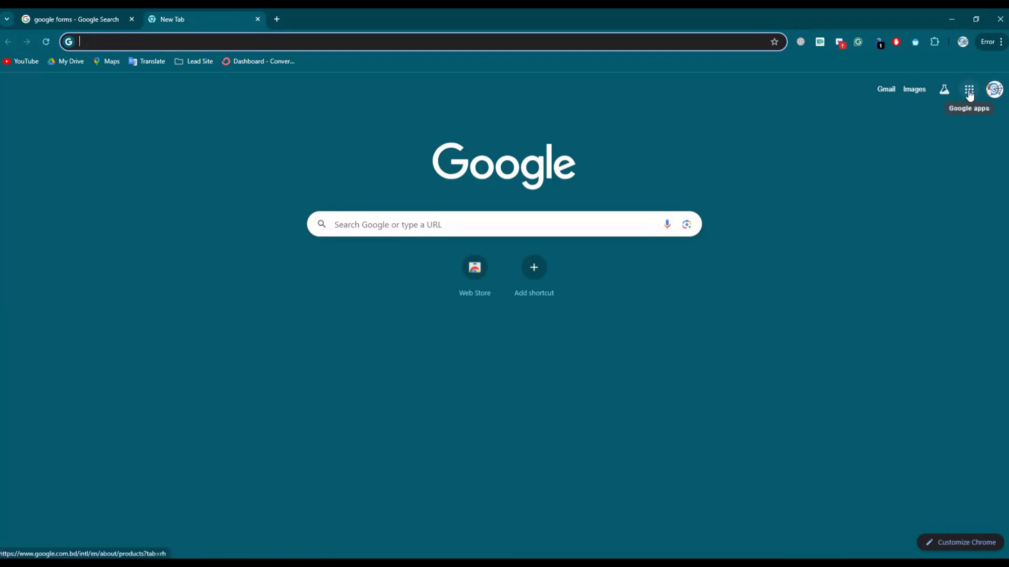
left_click(969, 93)
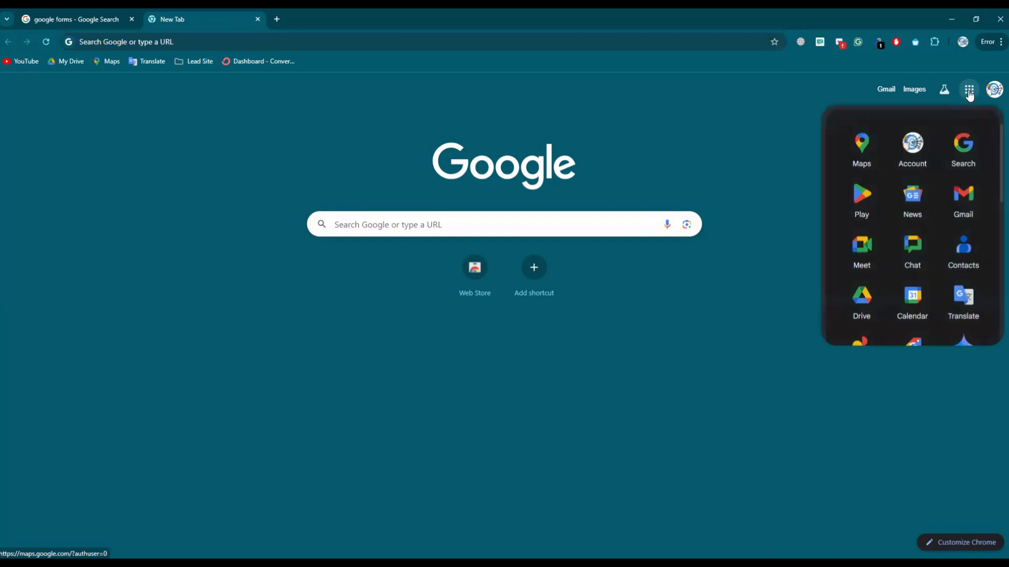
scroll(919, 278, "down", 7)
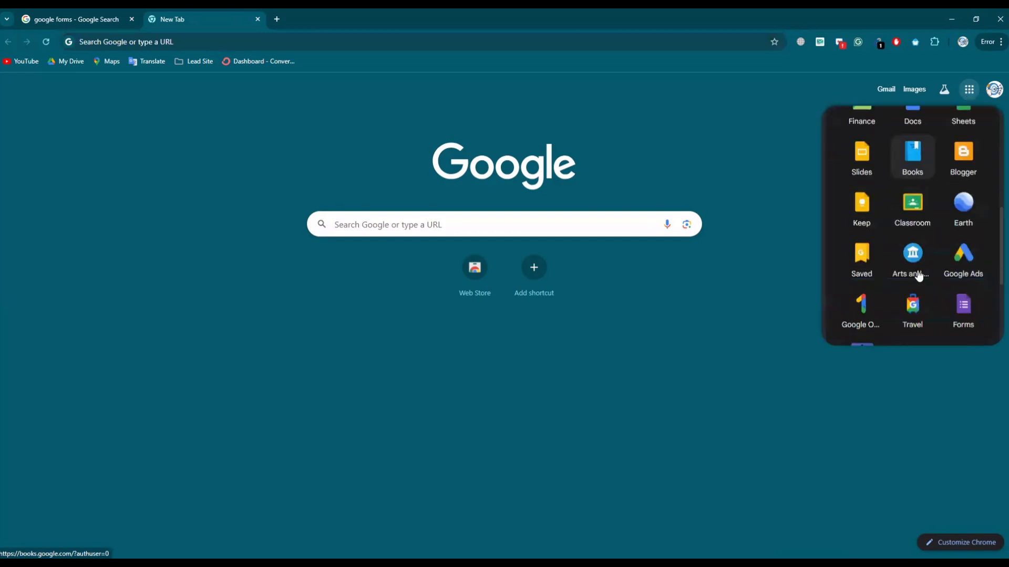
scroll(926, 281, "down", 1)
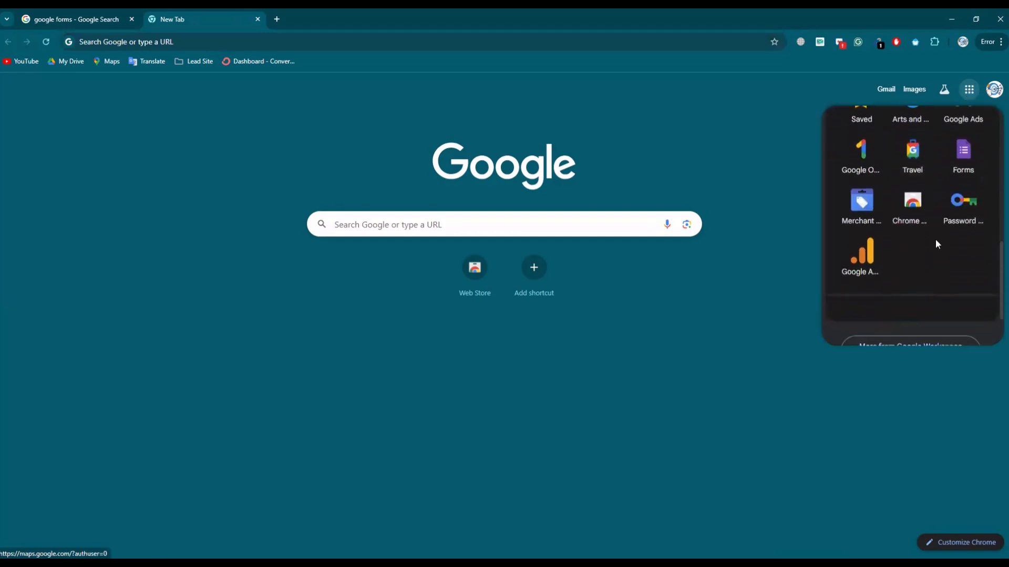
scroll(945, 236, "up", 2)
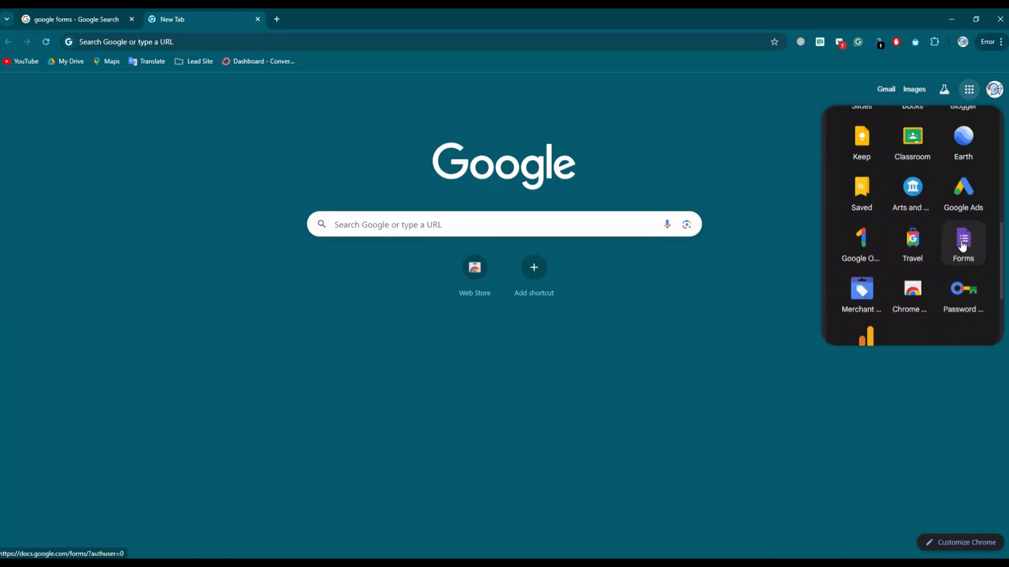
left_click(965, 247)
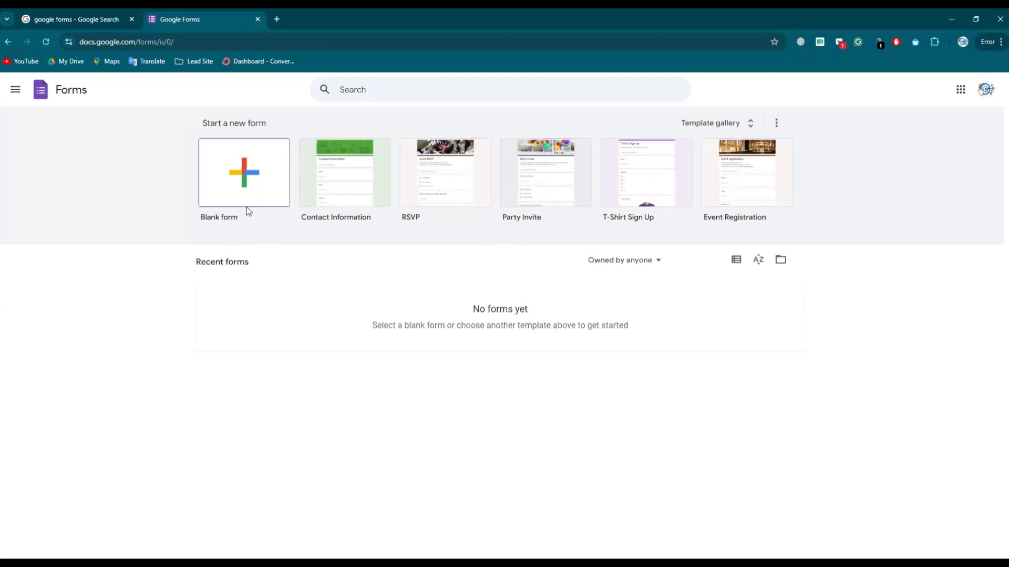
left_click(242, 192)
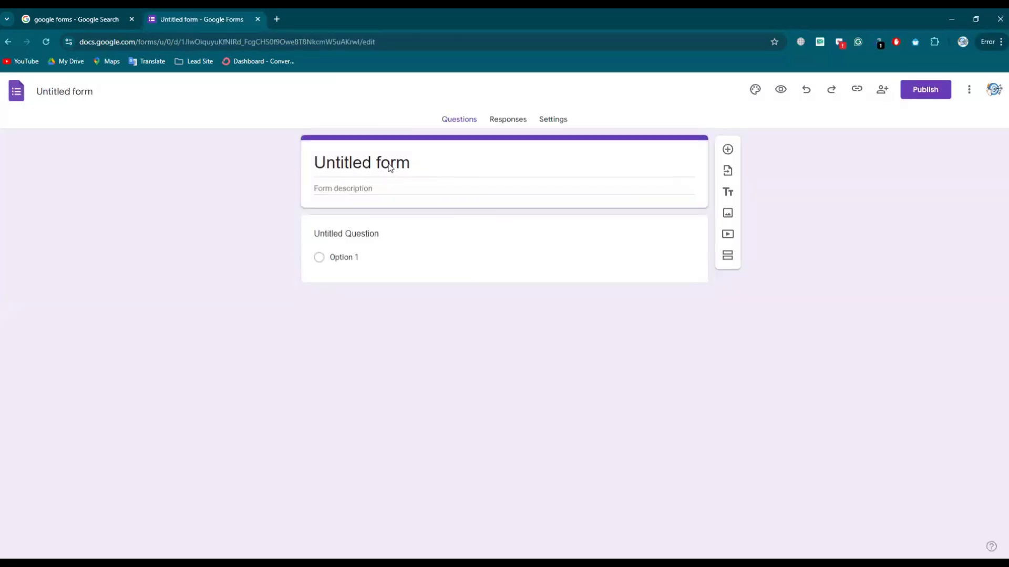
Step: Look over the form's title and description fields and decline the tour of the new Google Forms
left_click(414, 164)
left_click_drag(414, 164, 316, 163)
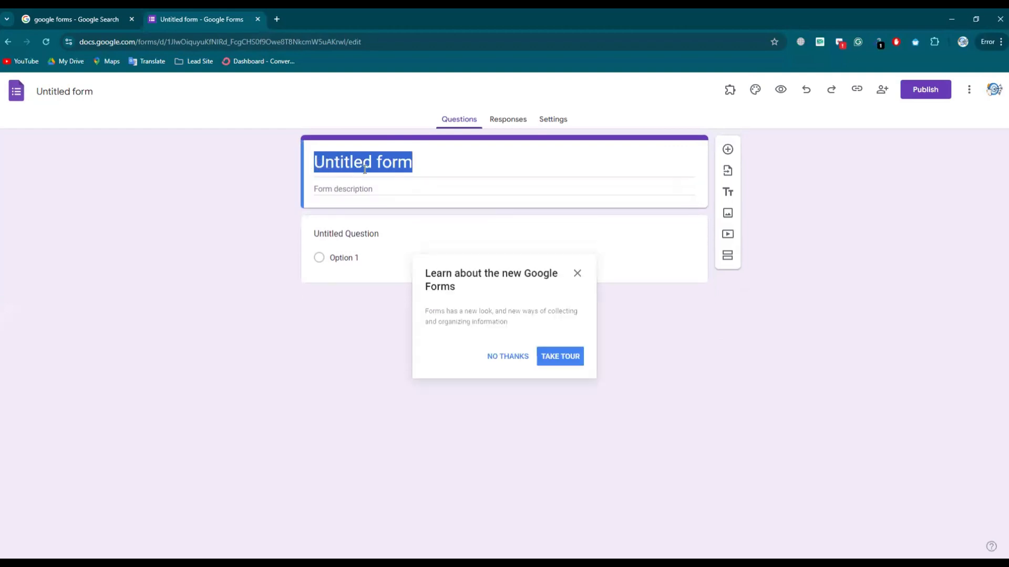
left_click(415, 162)
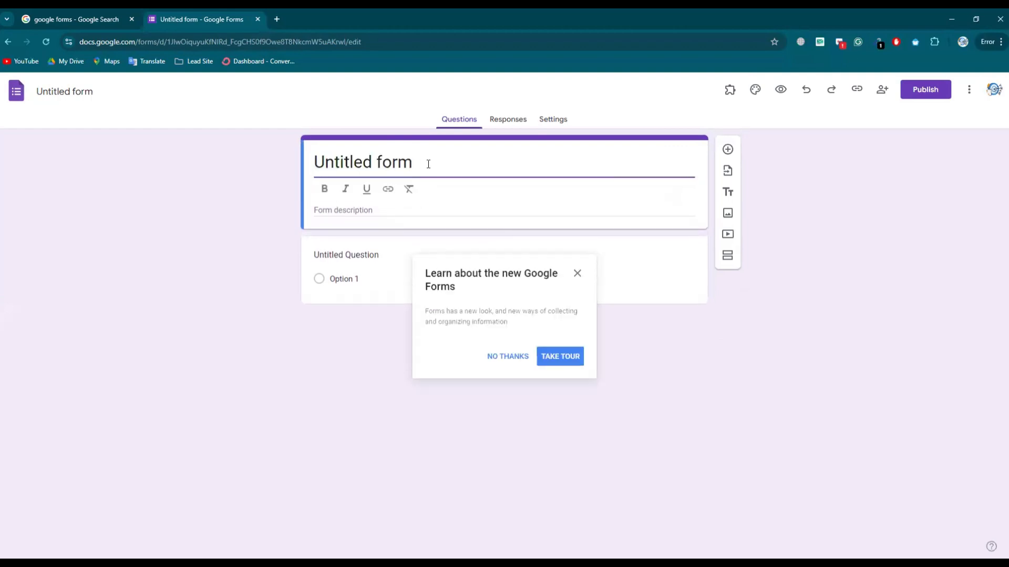
left_click(385, 210)
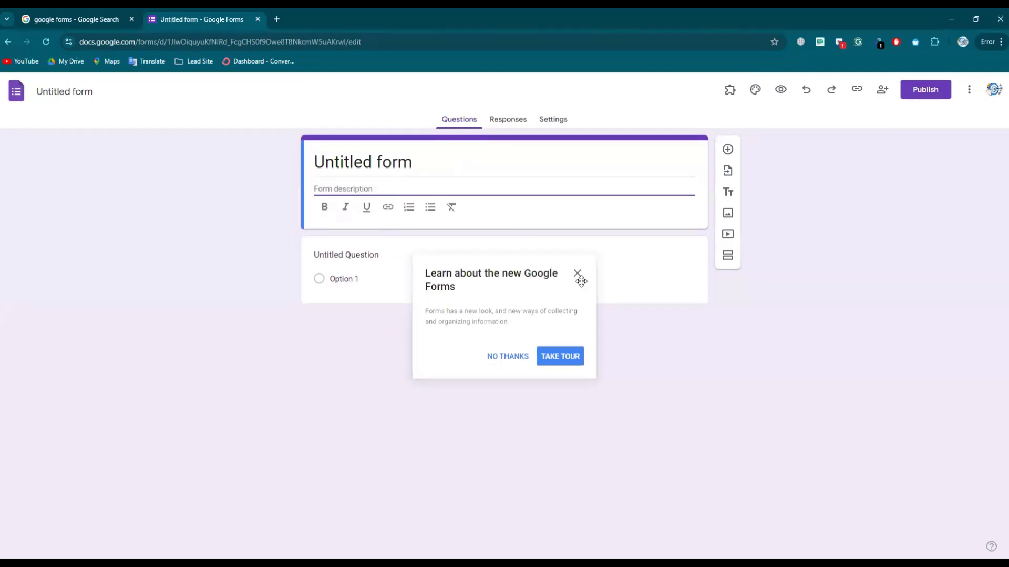
left_click(517, 357)
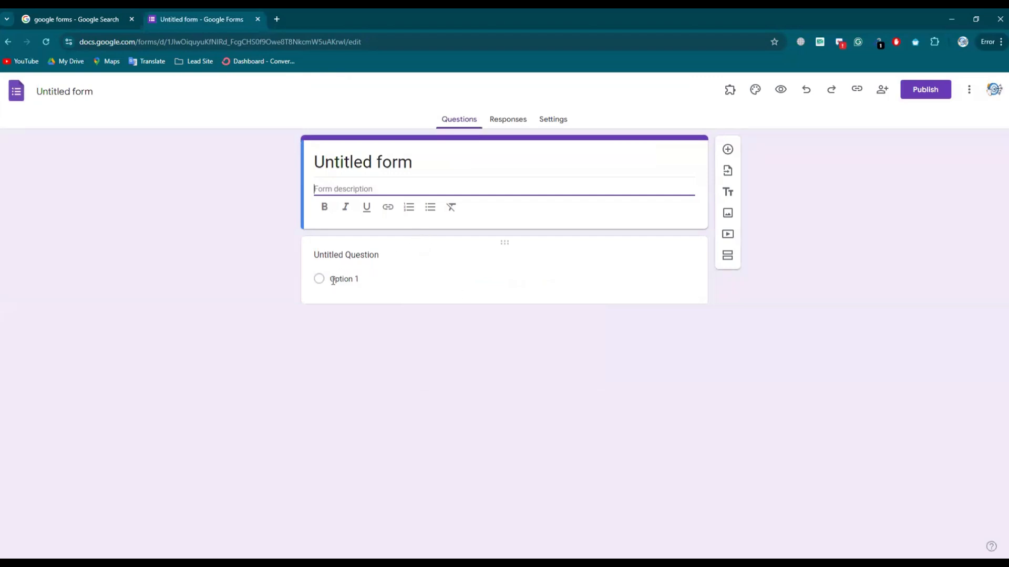
Step: Title the first question "Name", set its type to short answer and make it required
left_click(358, 255)
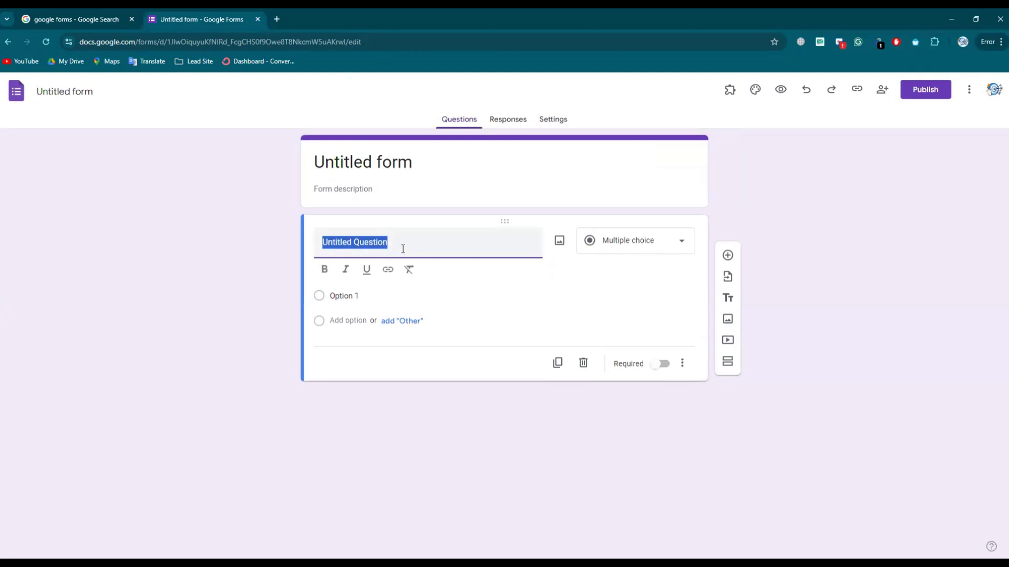
type("Namr")
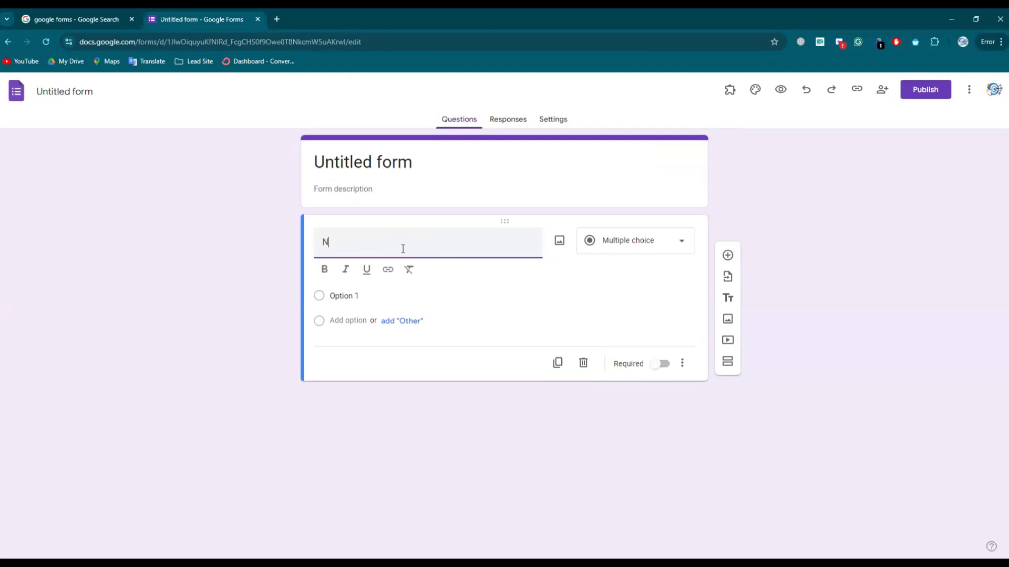
left_click(626, 247)
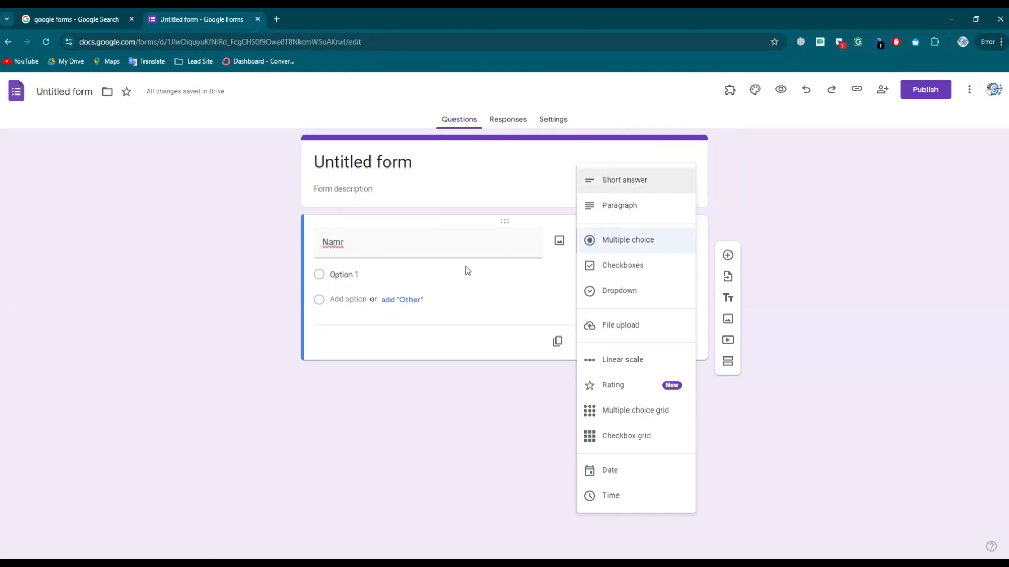
left_click(446, 244)
left_click(343, 242)
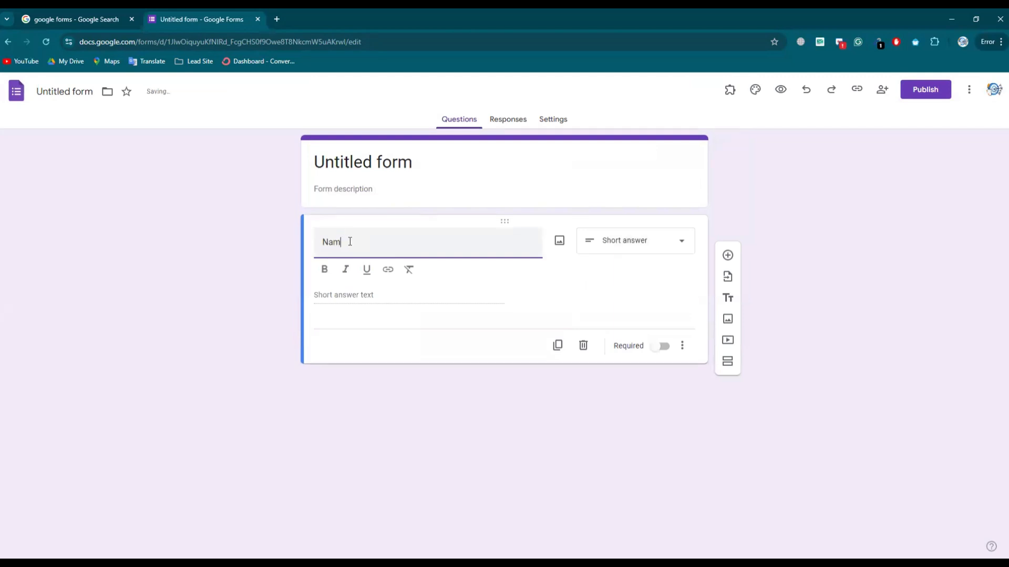
left_click(642, 242)
left_click(641, 214)
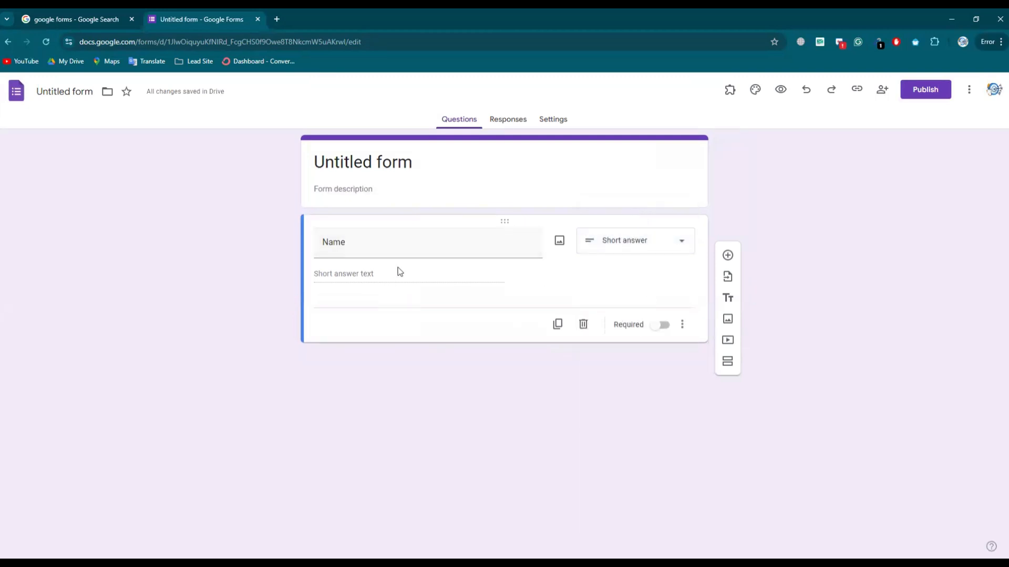
left_click(662, 330)
Step: Add a required short-answer question titled "Phone number" below the Name question
left_click(729, 257)
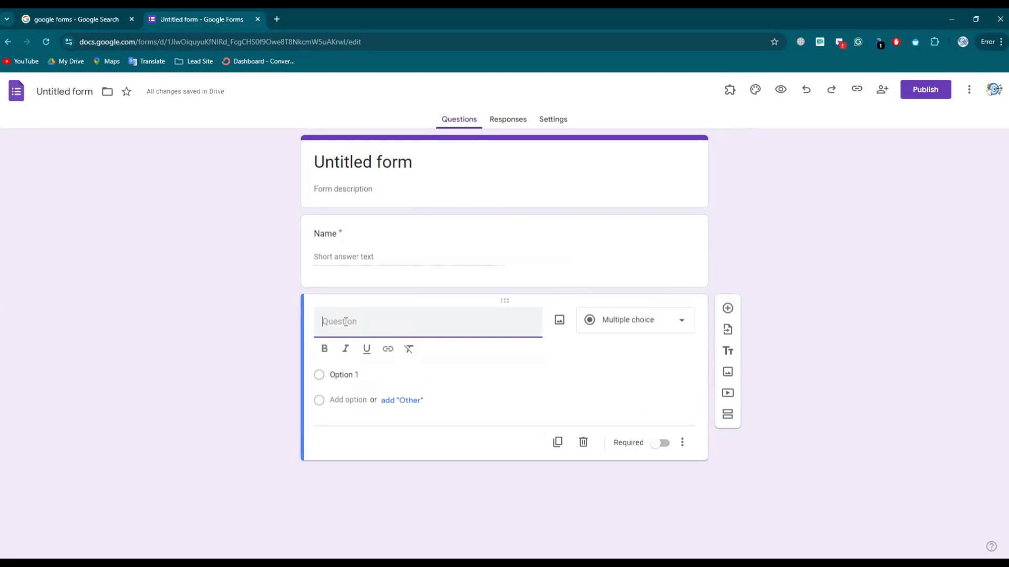
type("Phone number")
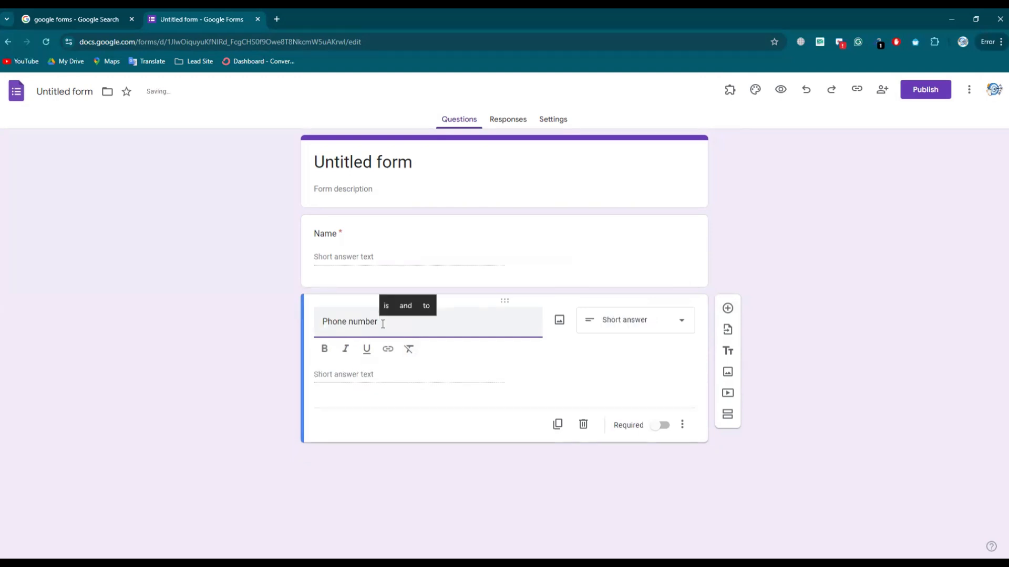
left_click(656, 321)
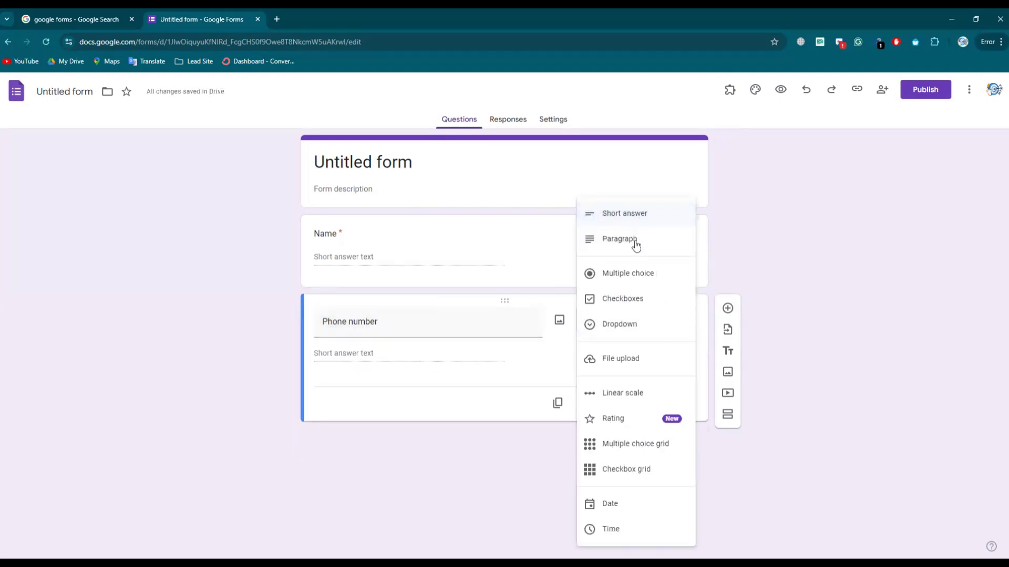
left_click(631, 216)
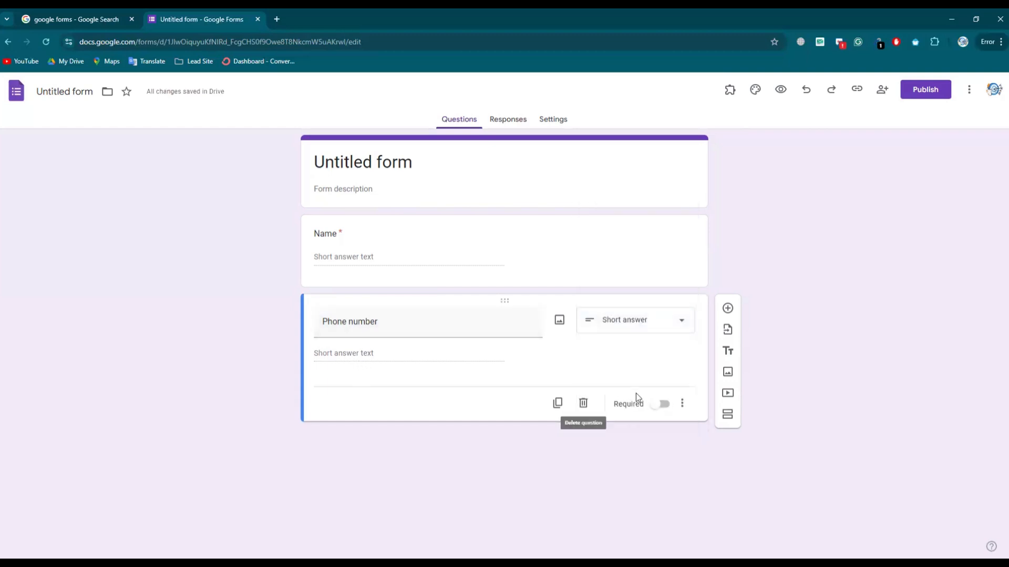
left_click(660, 407)
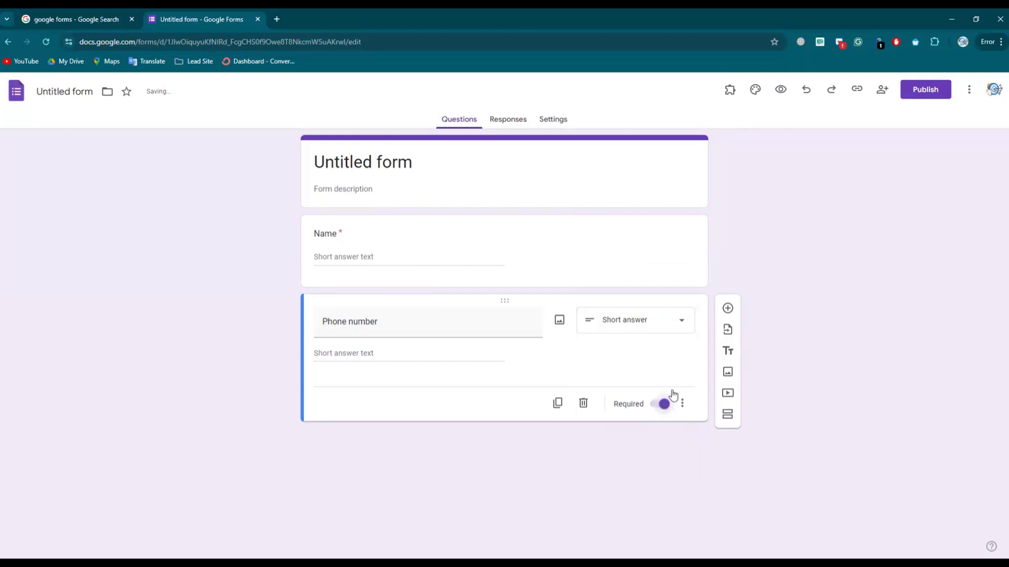
Step: Add a question titled "Test" below Phone number and keep its type as multiple choice
left_click(727, 309)
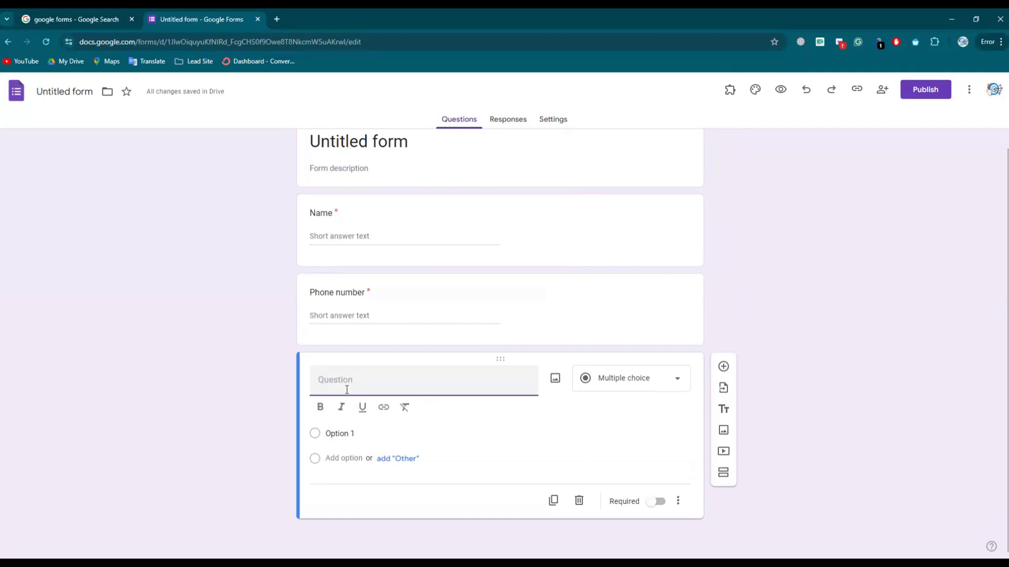
type("Test")
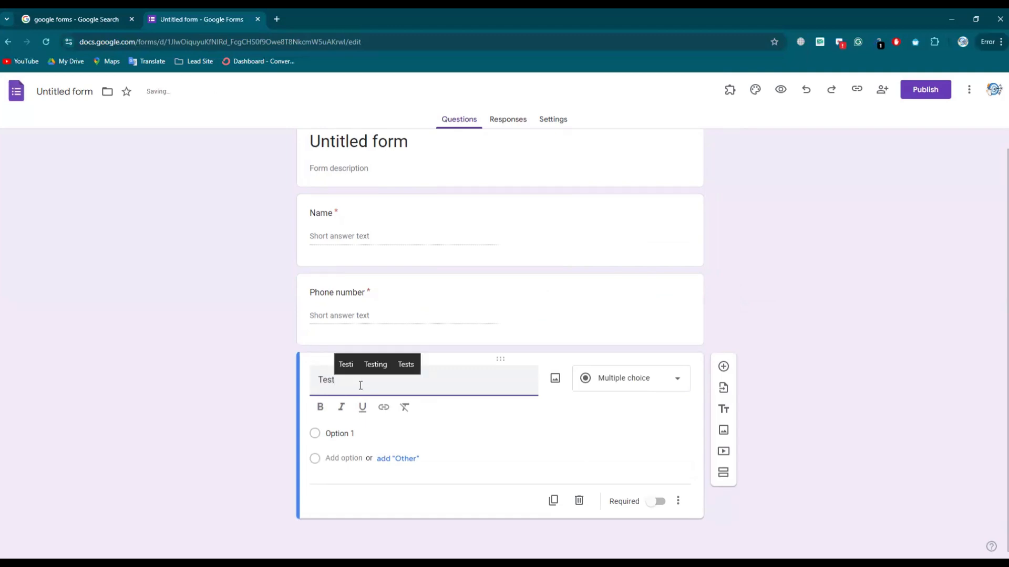
left_click(621, 388)
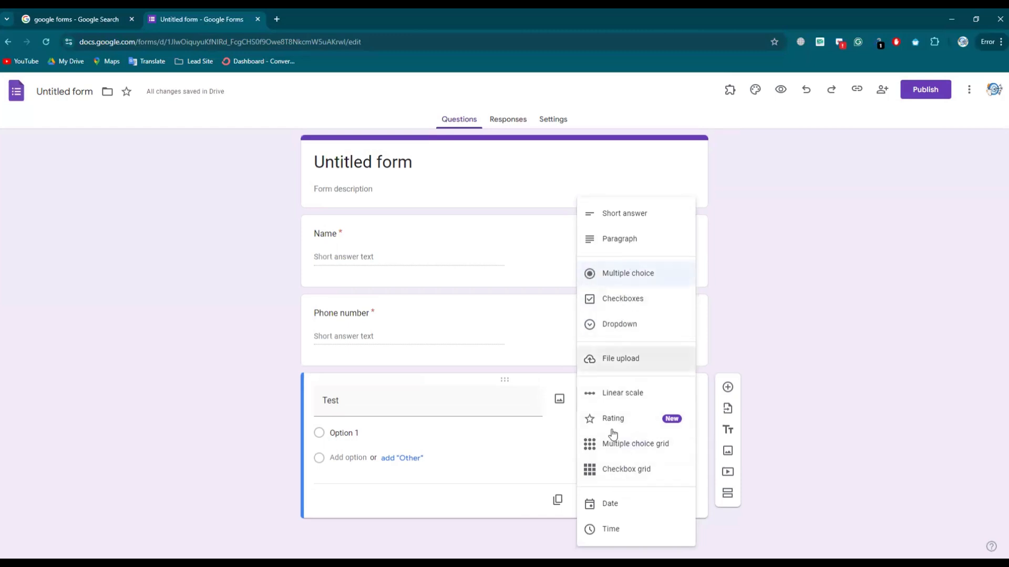
left_click(642, 279)
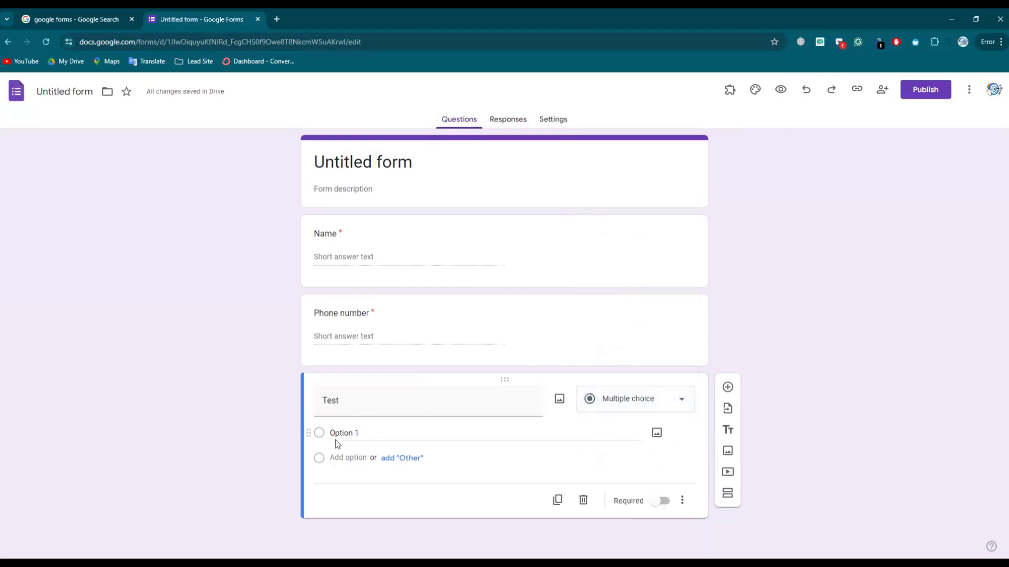
Step: Give the Test question a second answer choice, "Option 2"
left_click(360, 432)
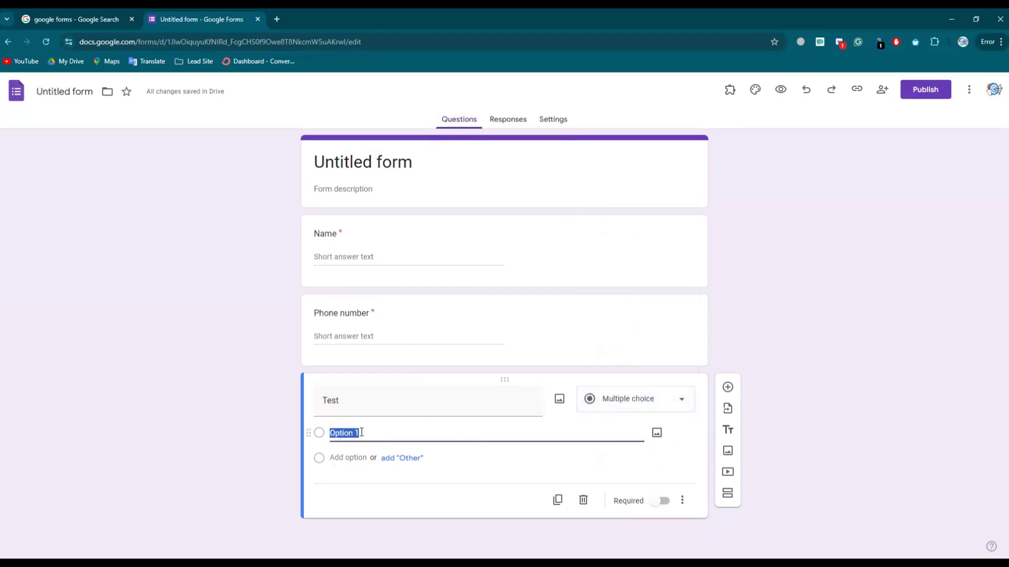
left_click(401, 459)
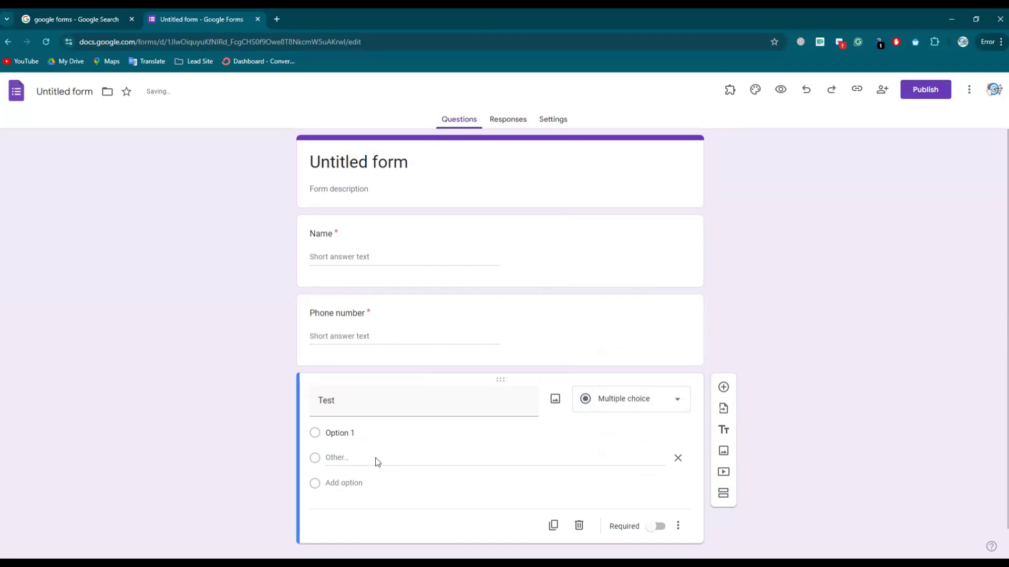
left_click(360, 459)
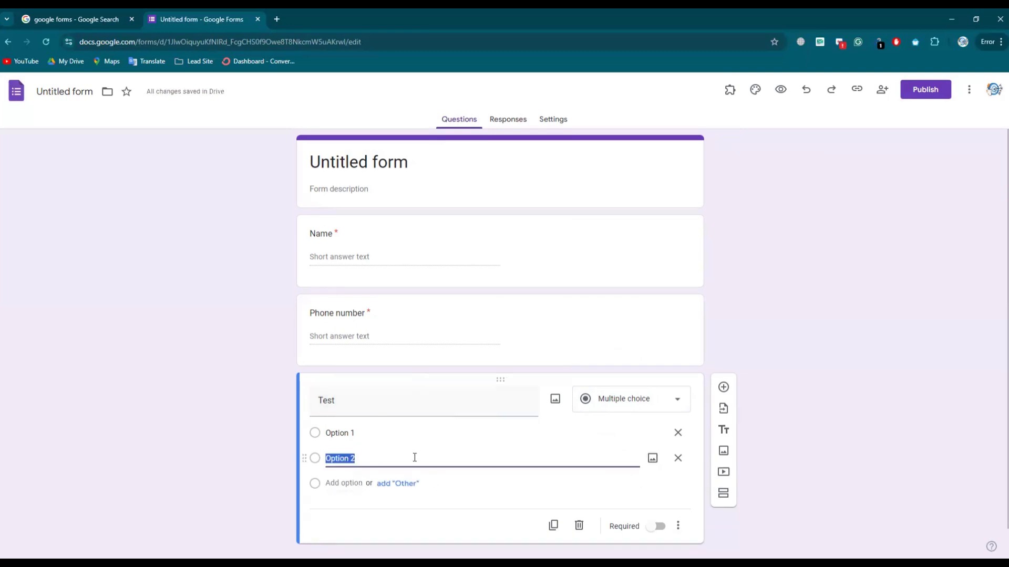
left_click(692, 500)
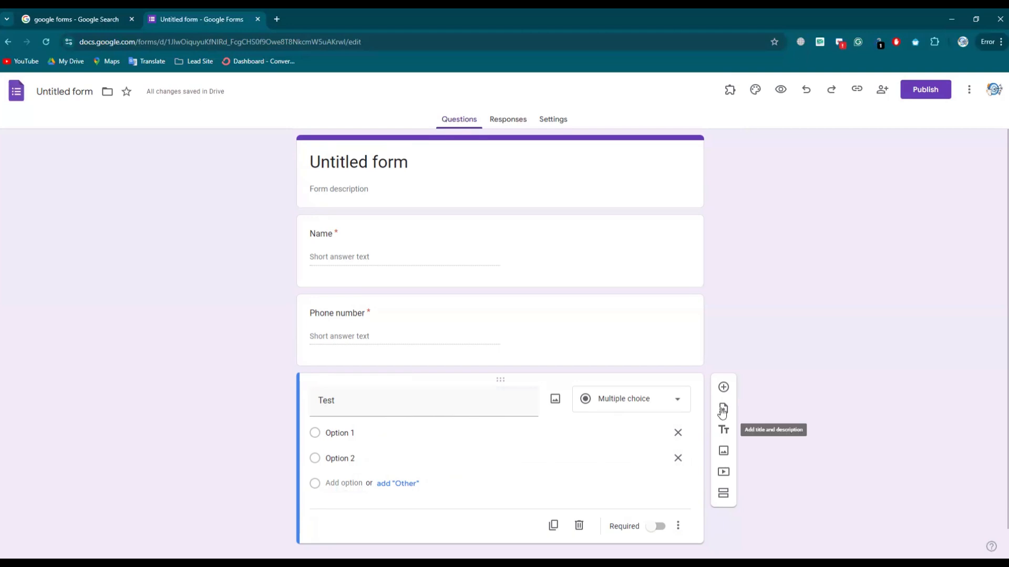
Step: Add an untitled question below Test, set its type to Time and make it required
left_click(724, 387)
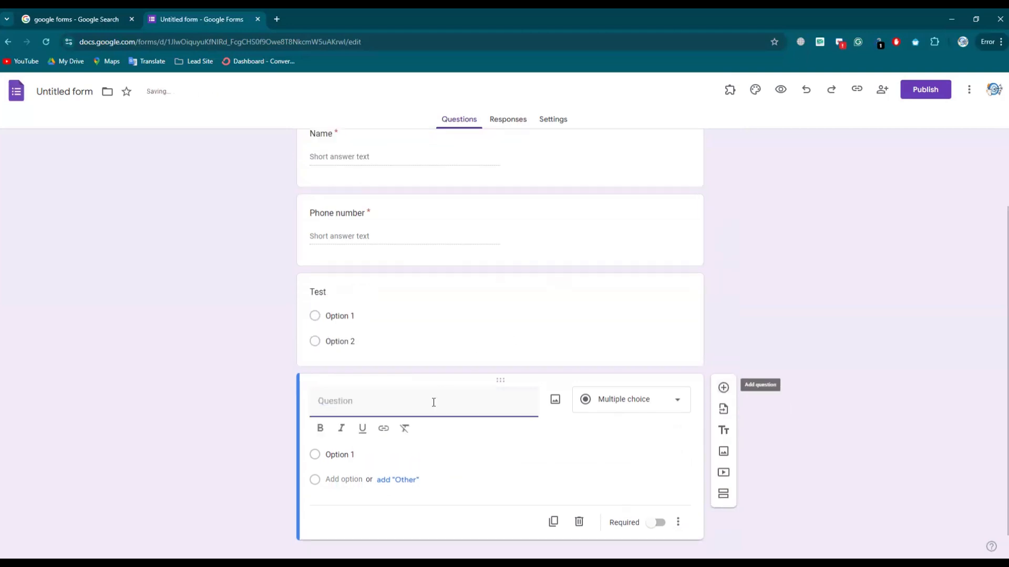
left_click(609, 380)
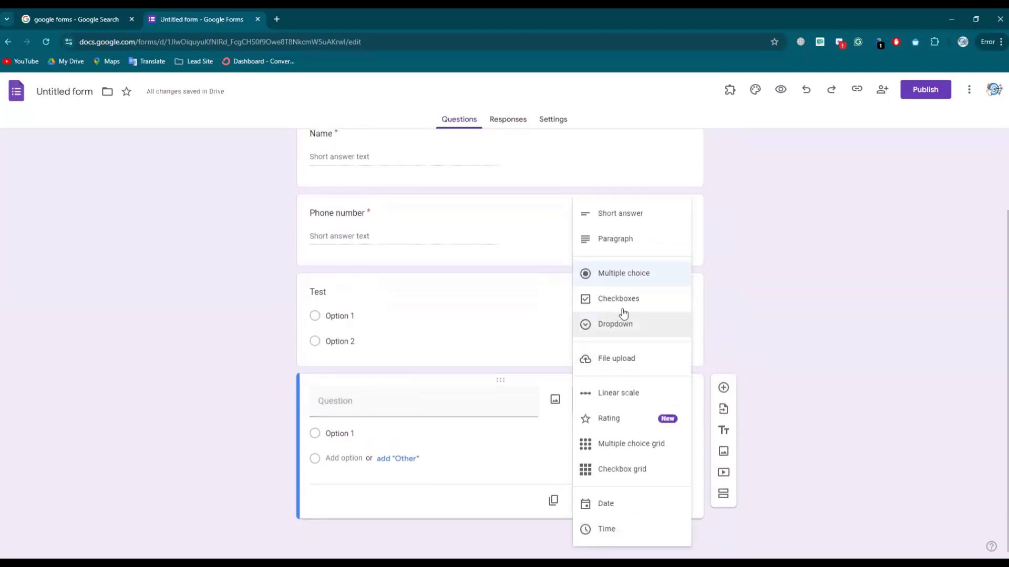
left_click(627, 535)
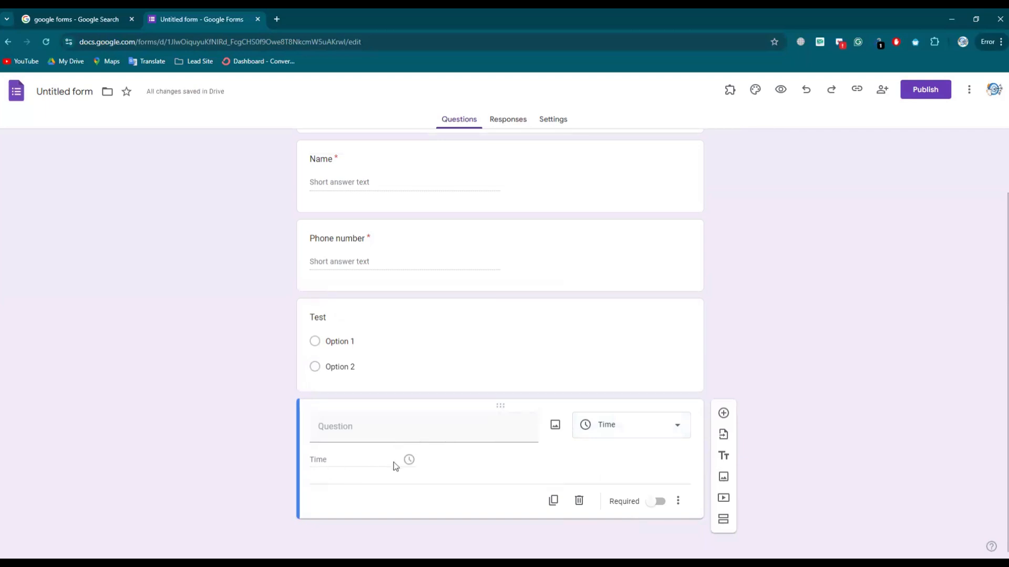
left_click(658, 502)
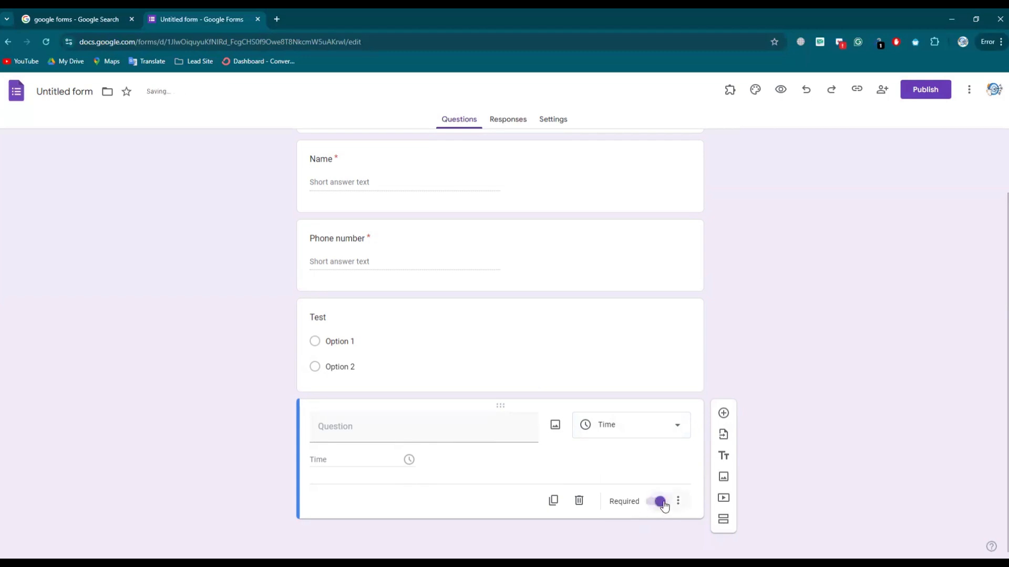
Step: Publish the form with responders set to anyone with the link
scroll(574, 348, "up", 2)
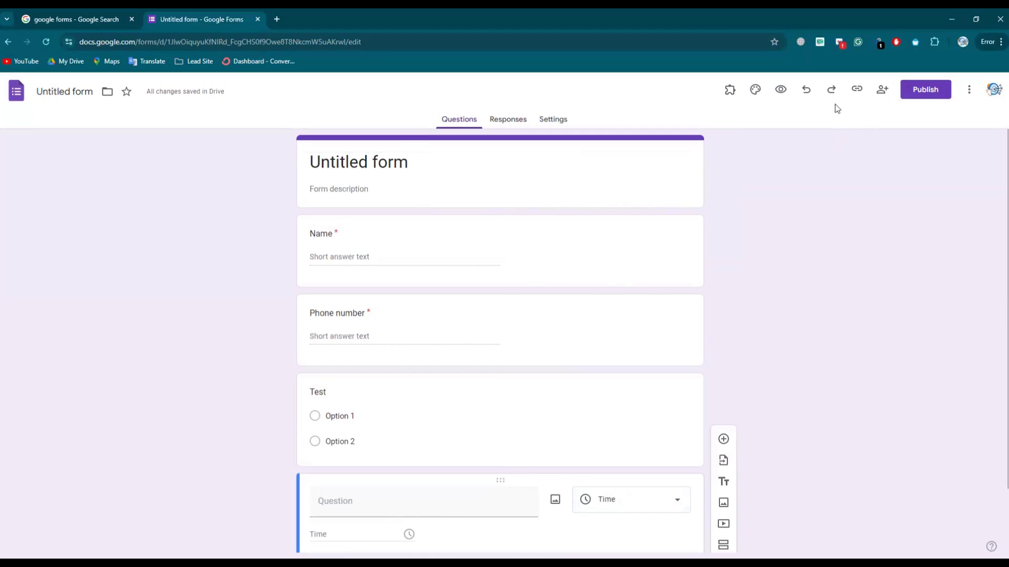
left_click(927, 89)
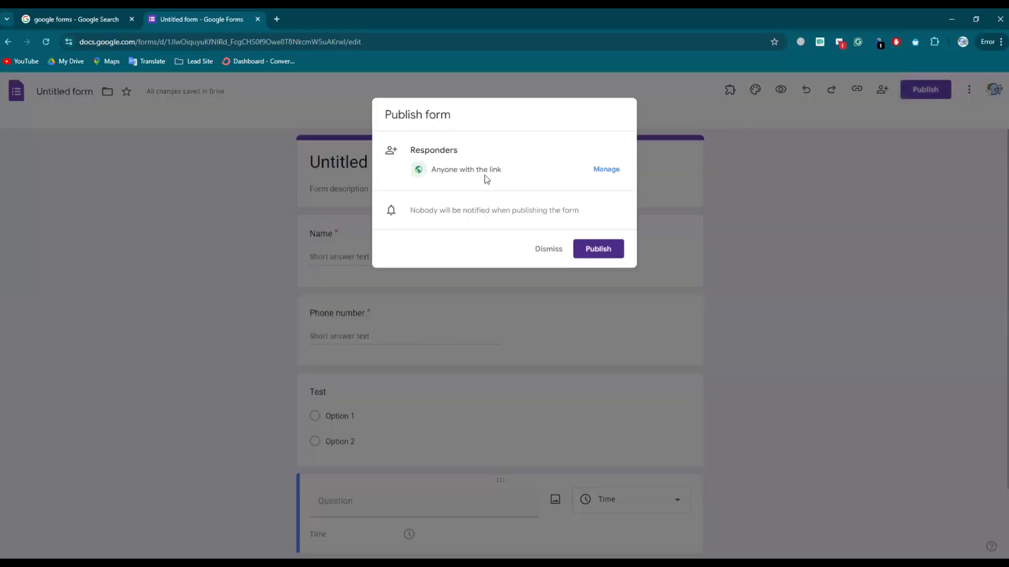
left_click(599, 250)
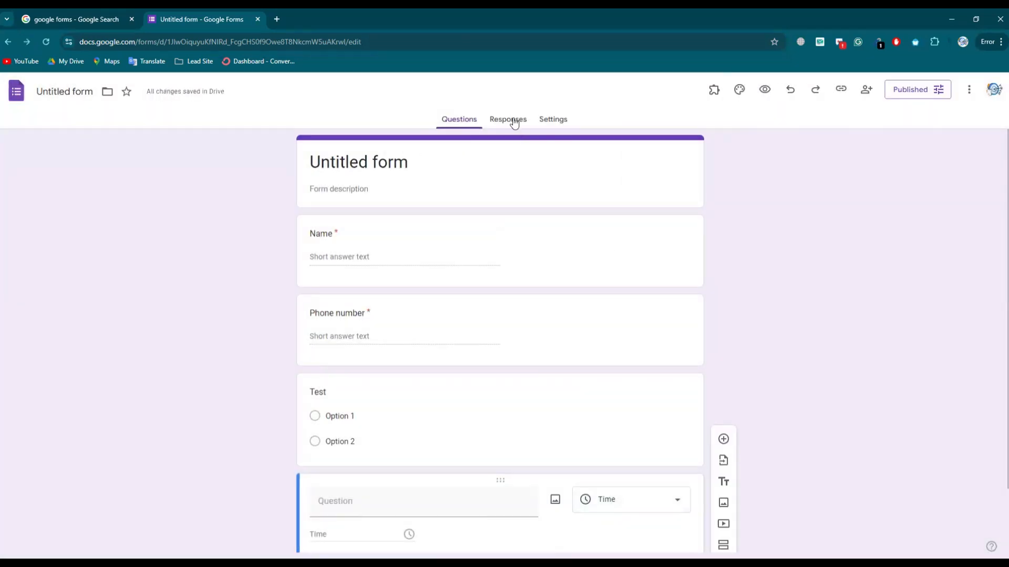
Step: Link the form's responses to a new spreadsheet named "Test 1"
left_click(515, 123)
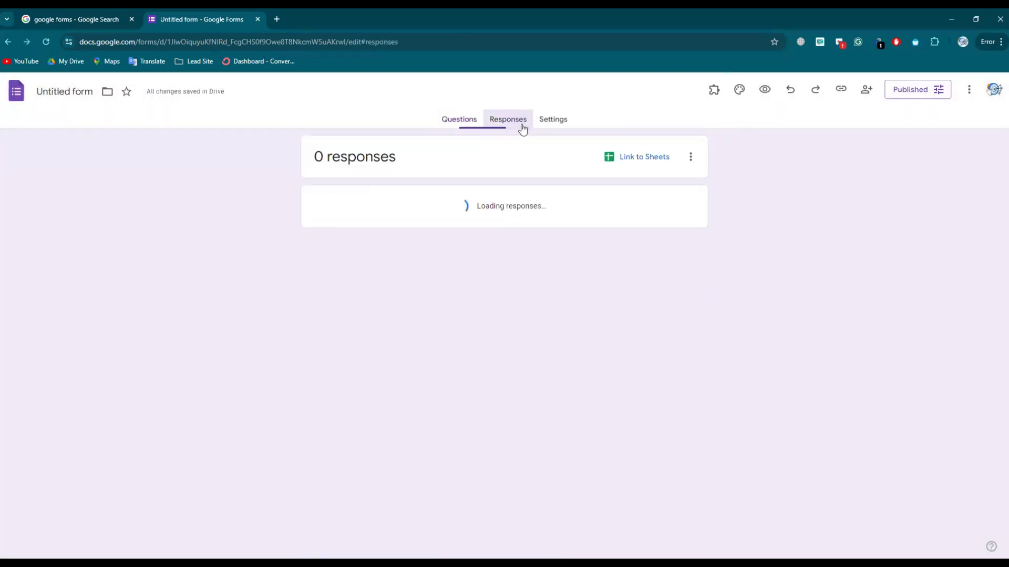
left_click(647, 159)
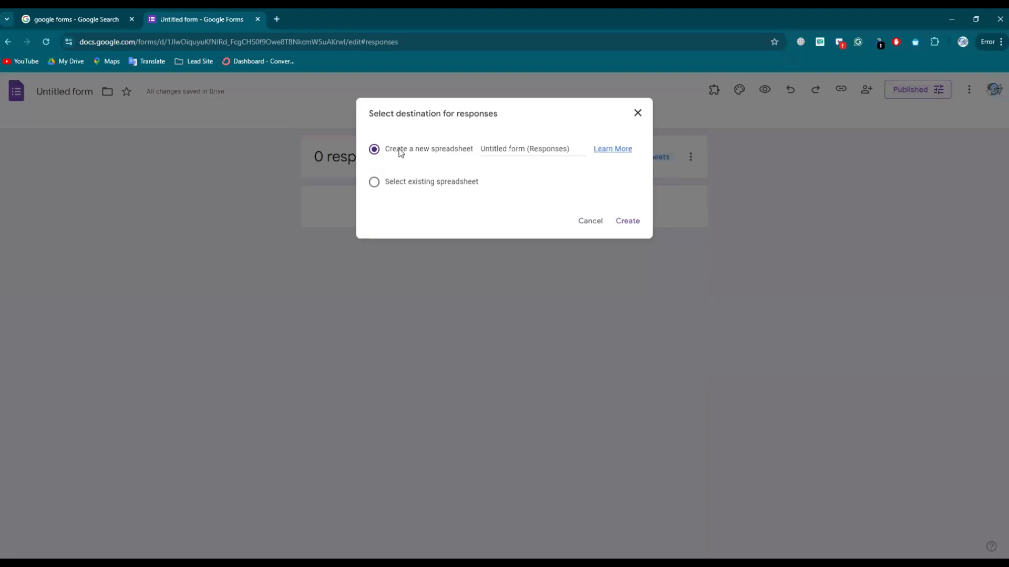
left_click(571, 148)
key("ctrl+a")
left_click_drag(492, 149, 479, 150)
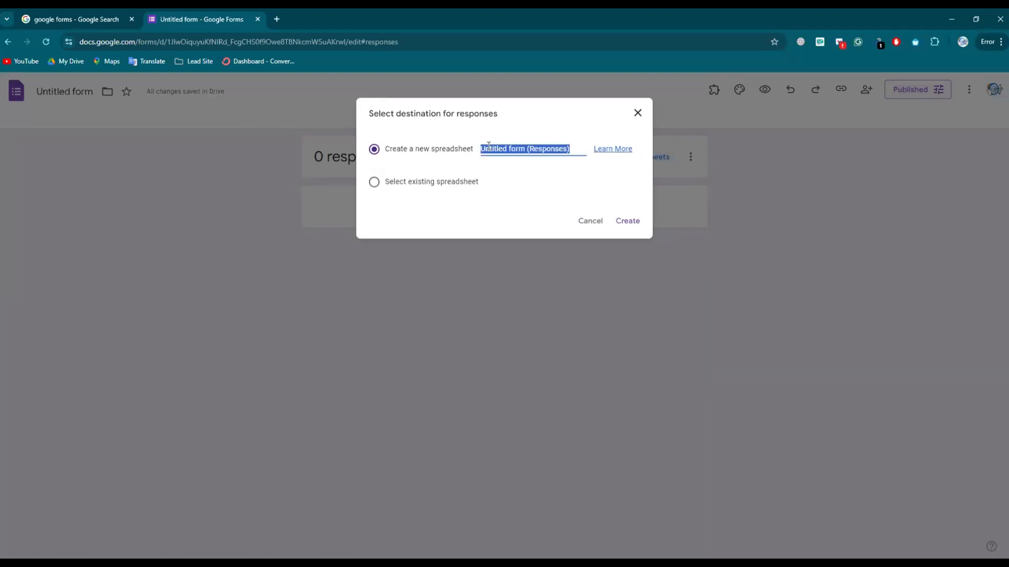
type("Test")
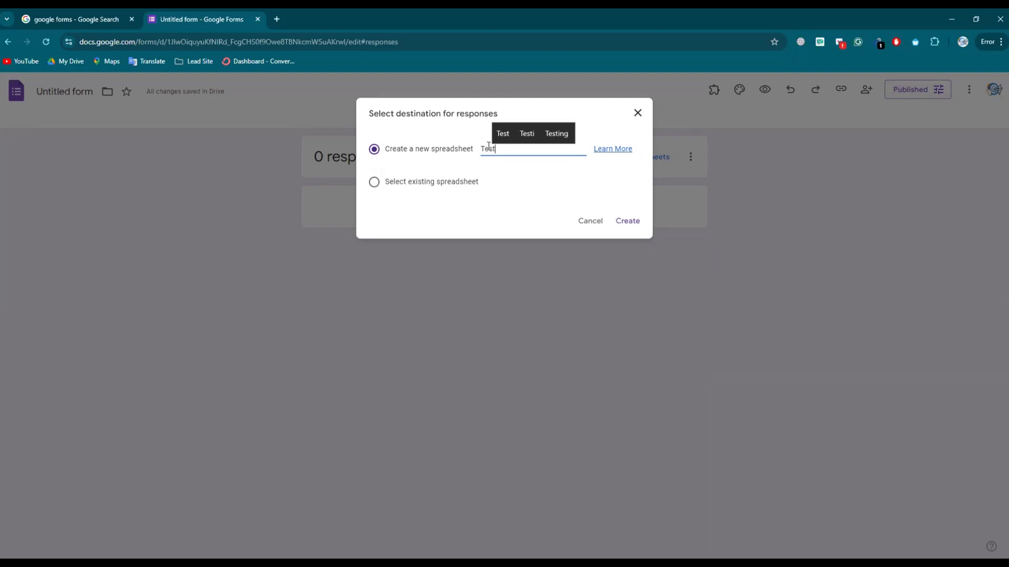
type(" 1")
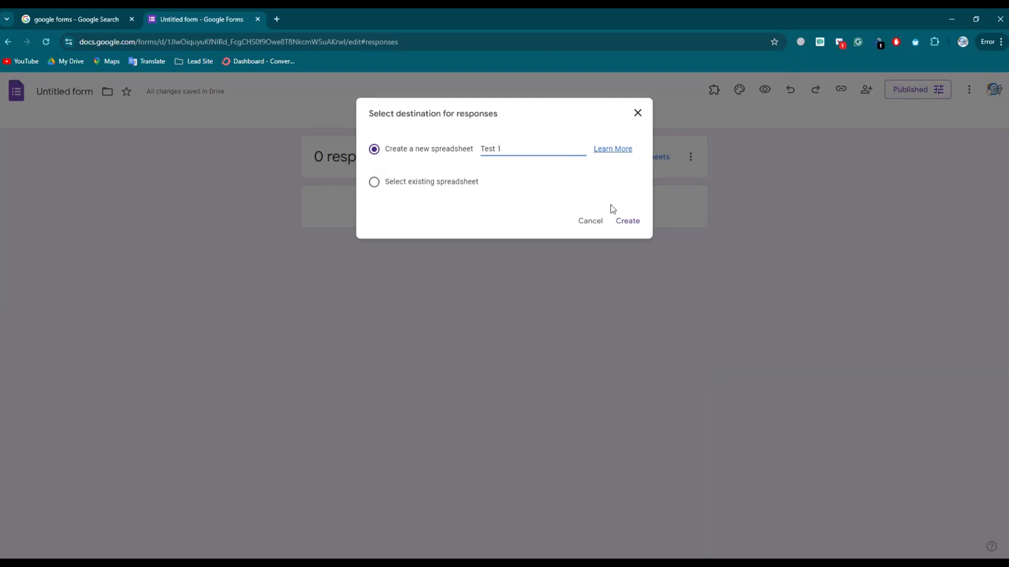
left_click(629, 221)
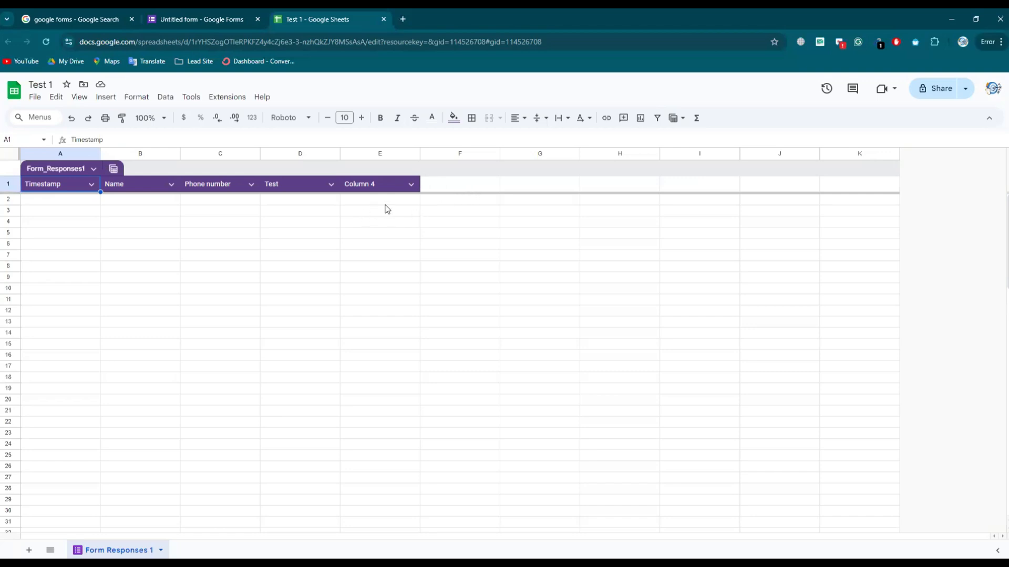
left_click(135, 213)
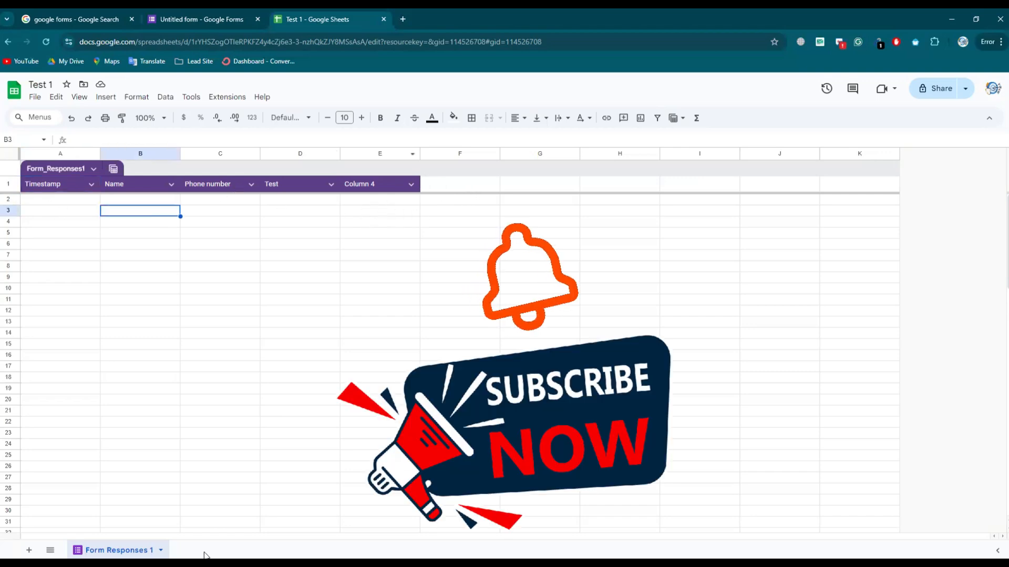
Step: Switch to the browser window containing the "Professional Web Service Form"
mouse_move(190, 563)
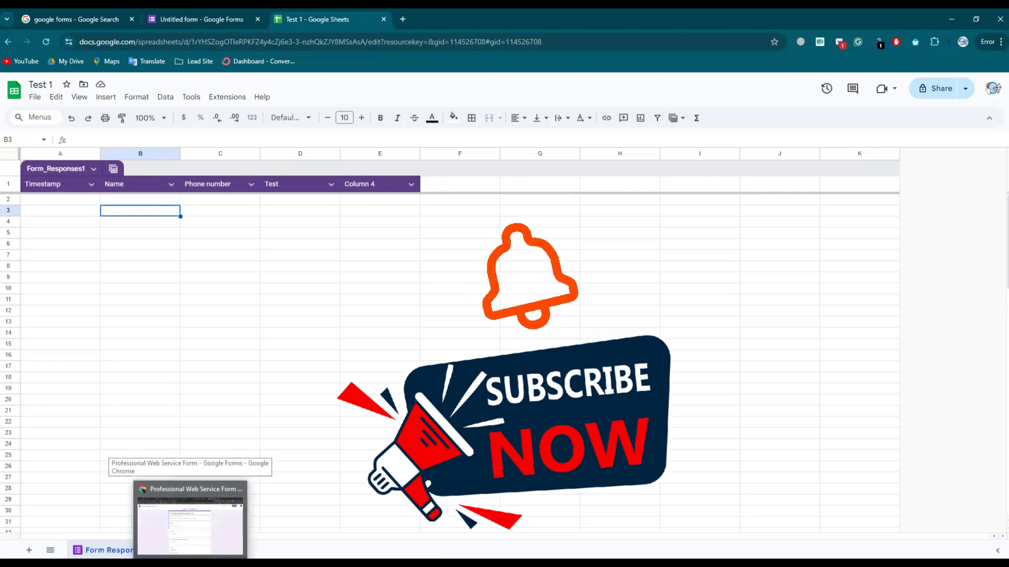